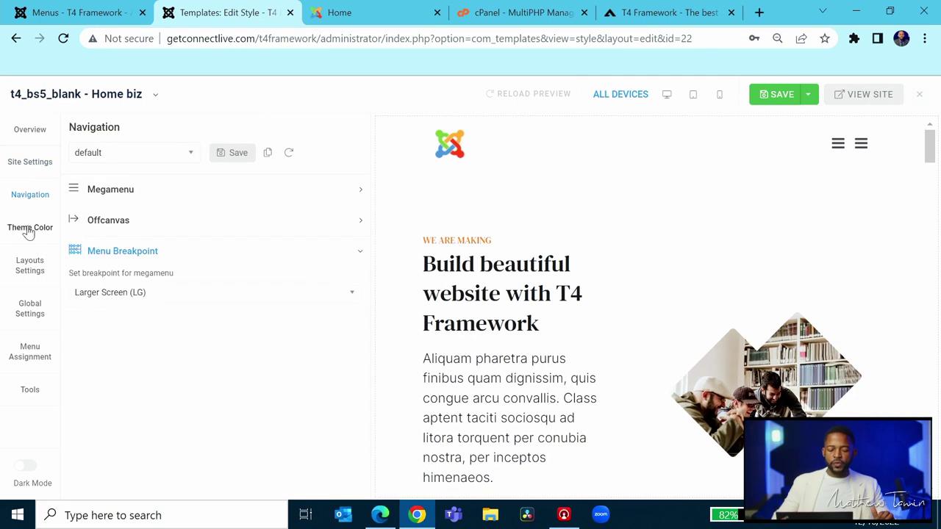
# Step: Open the theme color settings and view the color picker of the Secondary brand color without changing it
pyautogui.click(28, 229)
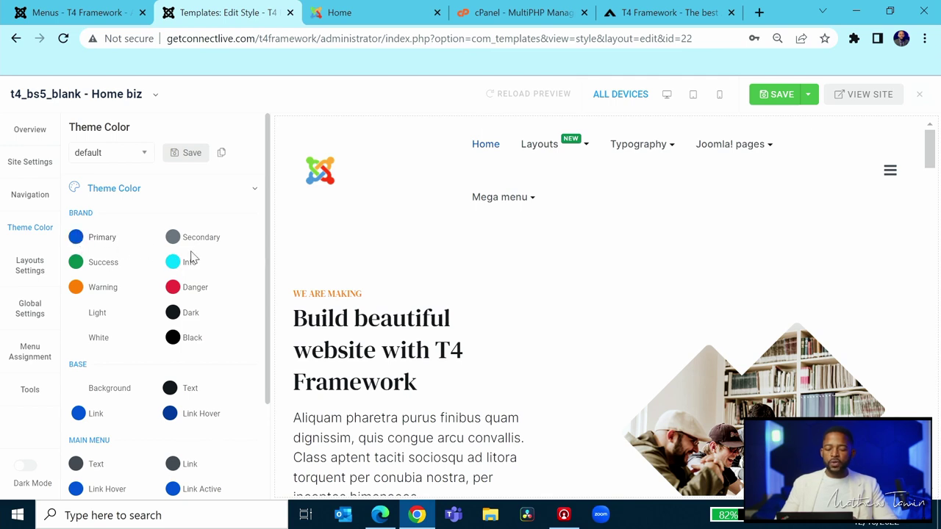
pyautogui.click(174, 237)
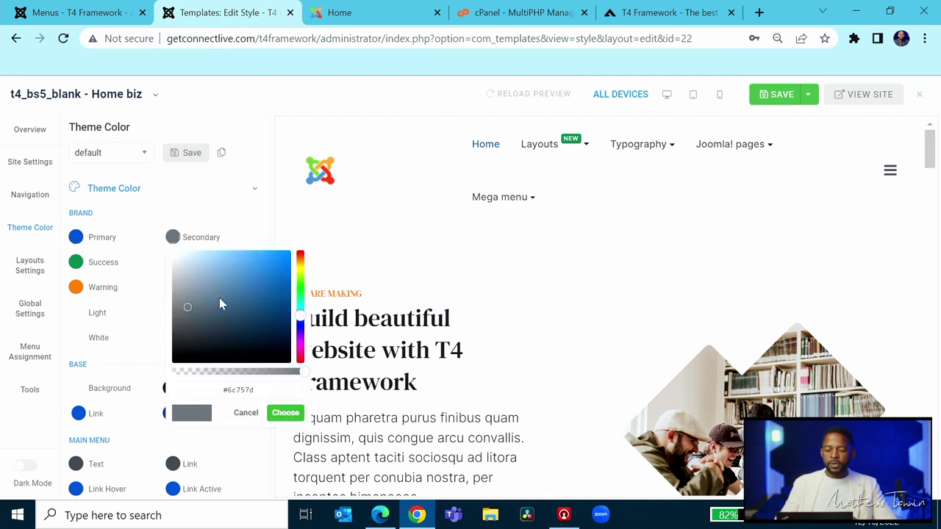
pyautogui.click(238, 222)
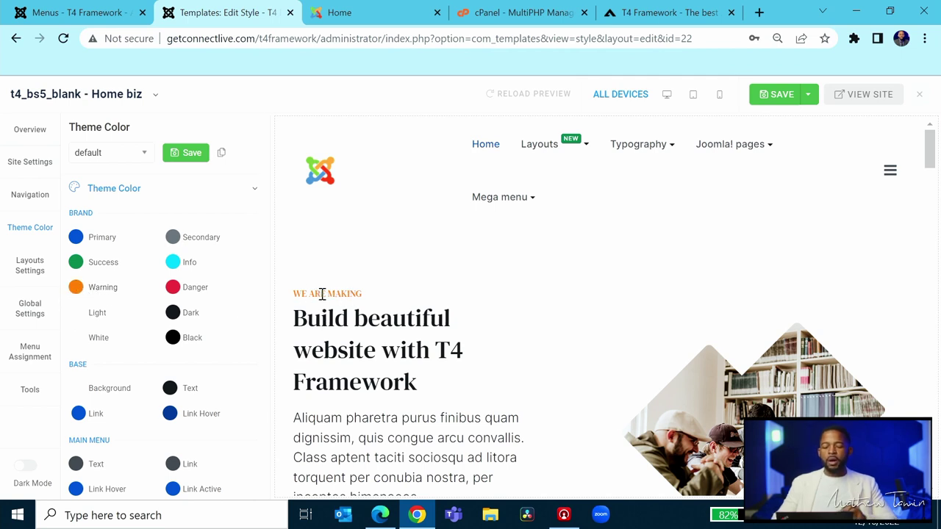
# Step: Set the base Background color to gray #807979, save the theme colors and check the page preview
pyautogui.scroll(-1, 326, 297)
pyautogui.scroll(1, 327, 297)
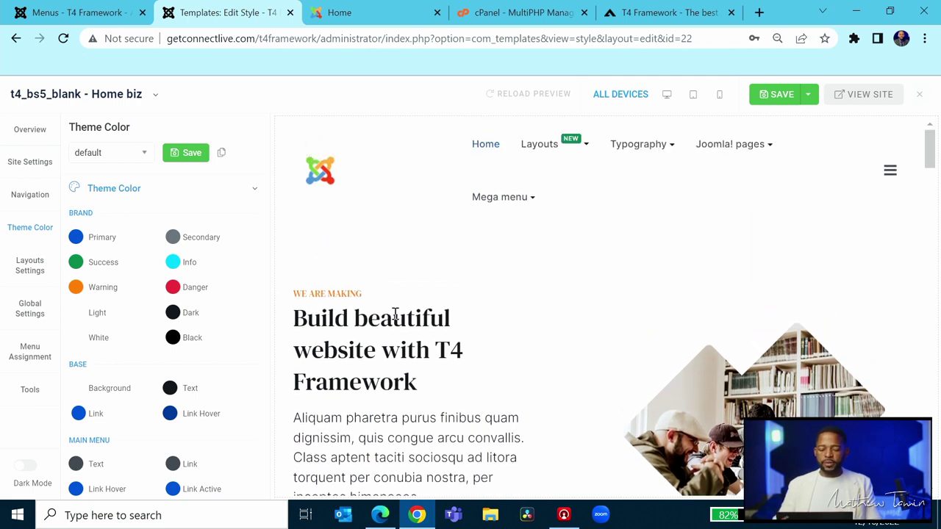
pyautogui.scroll(-3, 322, 320)
pyautogui.scroll(-2, 164, 361)
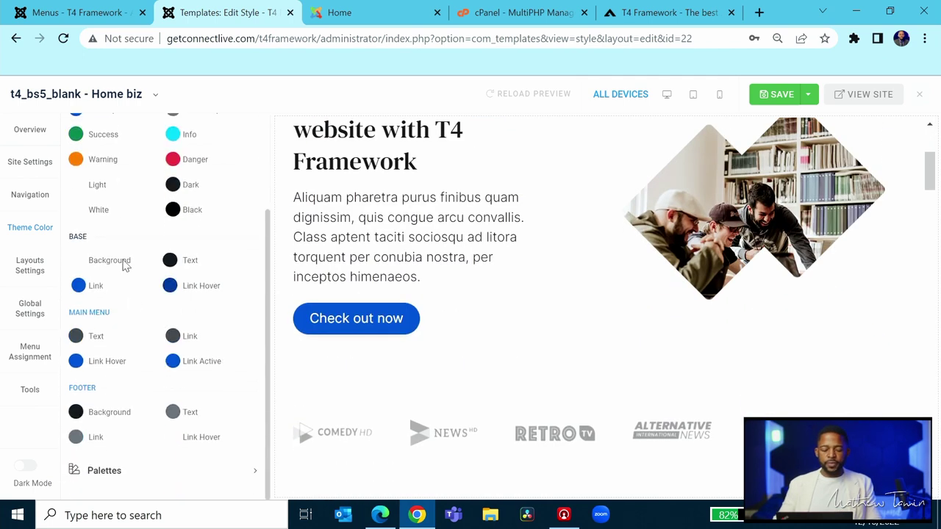
pyautogui.click(78, 263)
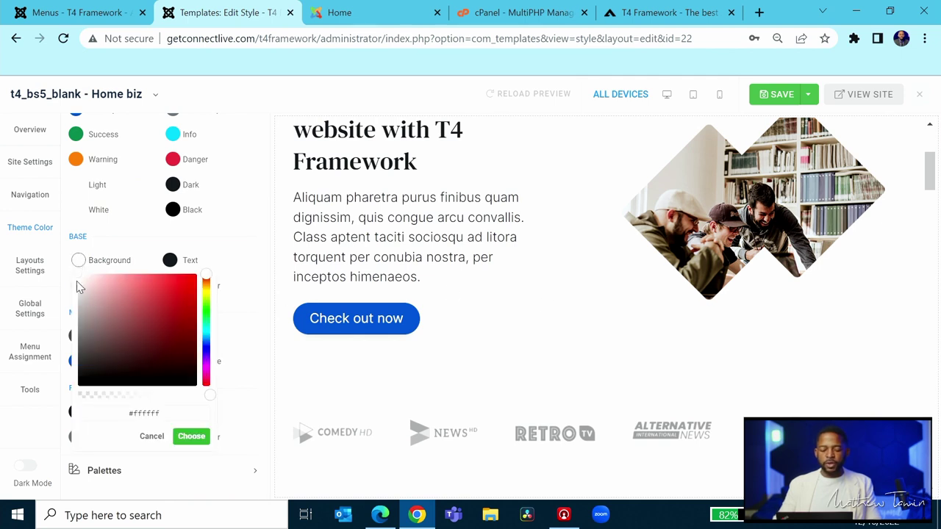
pyautogui.click(85, 332)
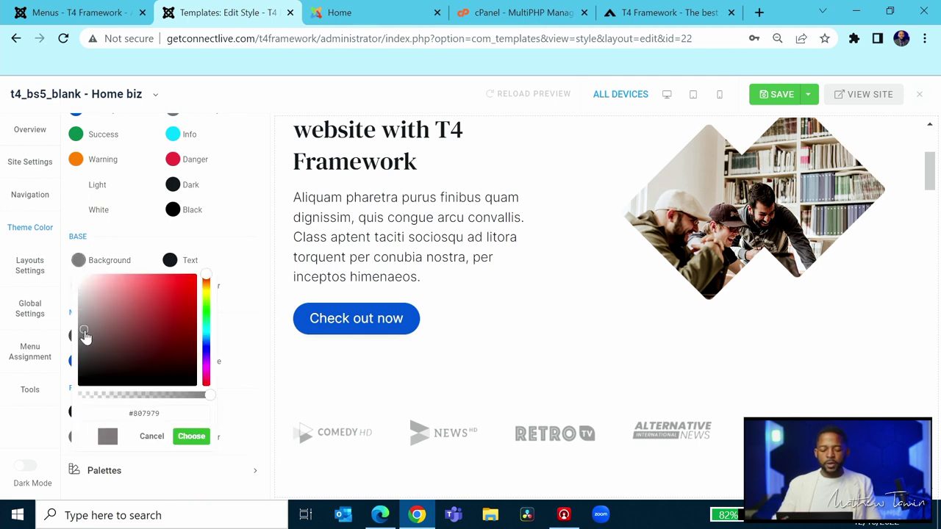
pyautogui.click(192, 438)
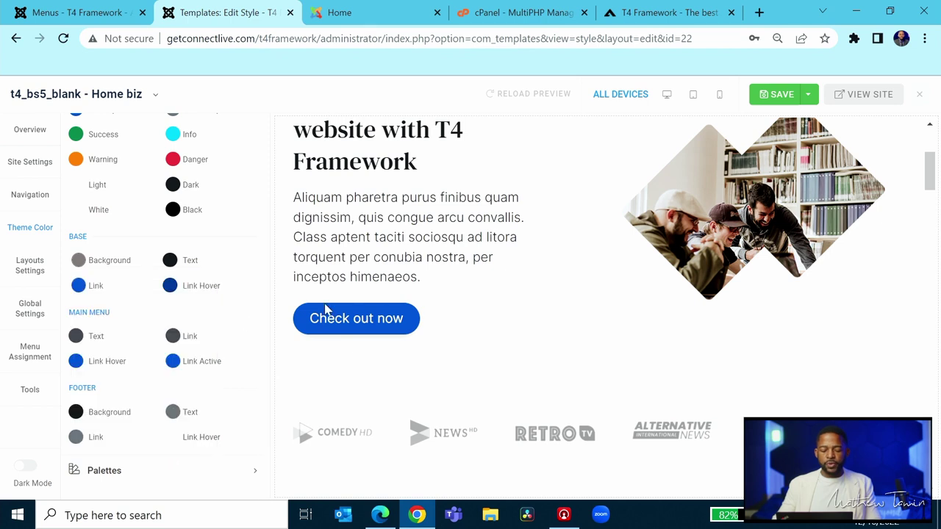
pyautogui.scroll(5, 345, 315)
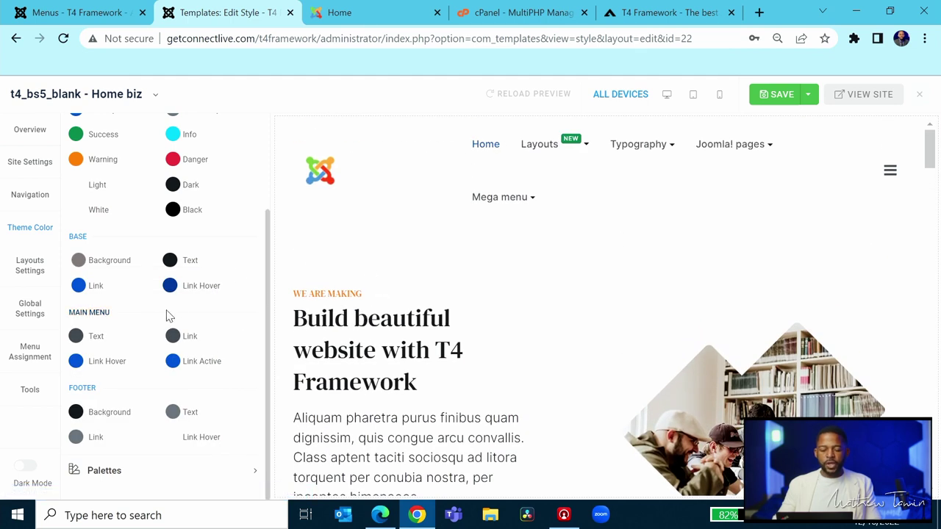
pyautogui.scroll(2, 166, 316)
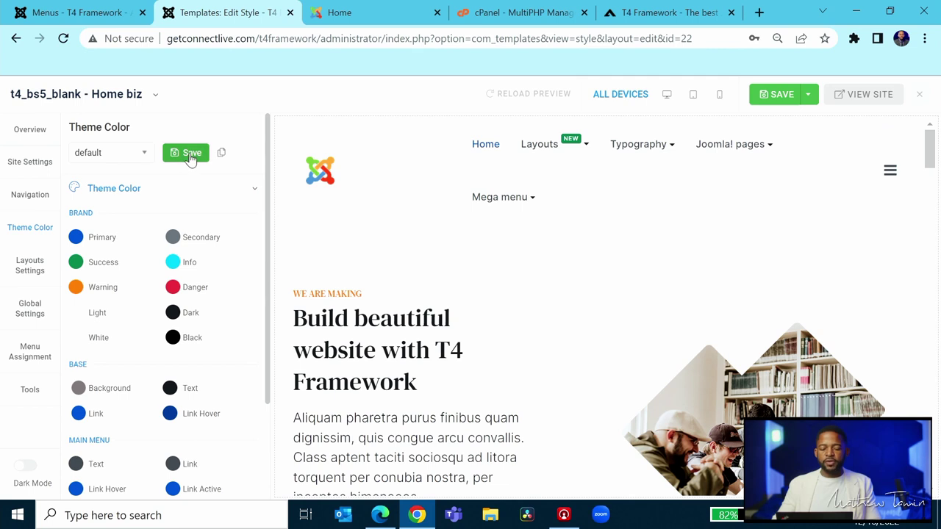
pyautogui.scroll(-4, 503, 292)
pyautogui.scroll(4, 483, 250)
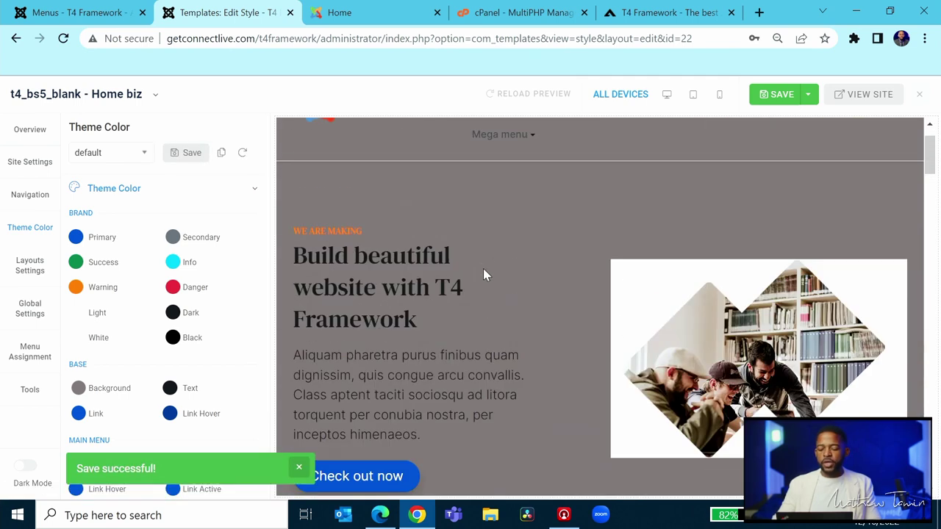
pyautogui.scroll(1, 511, 287)
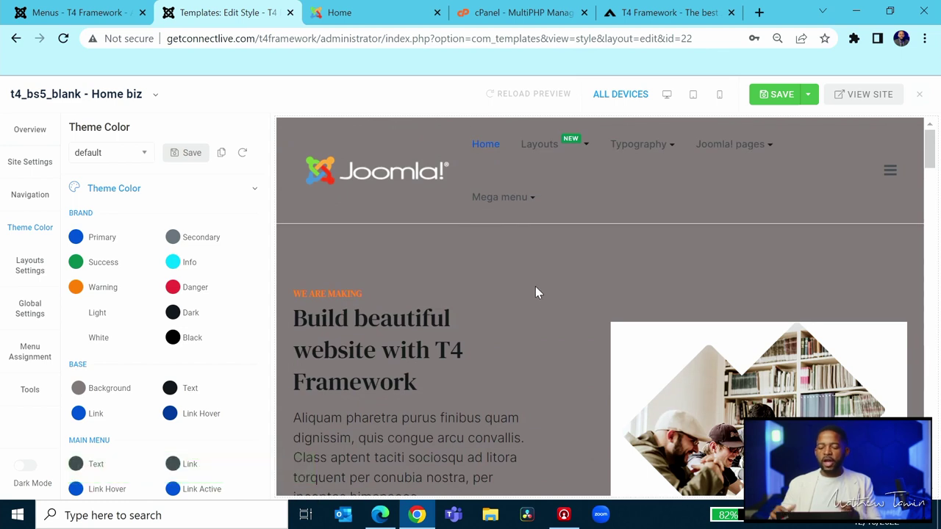
# Step: Change the base Background color to orange-red #e4520f, save the theme colors and check the page preview
pyautogui.moveTo(472, 226)
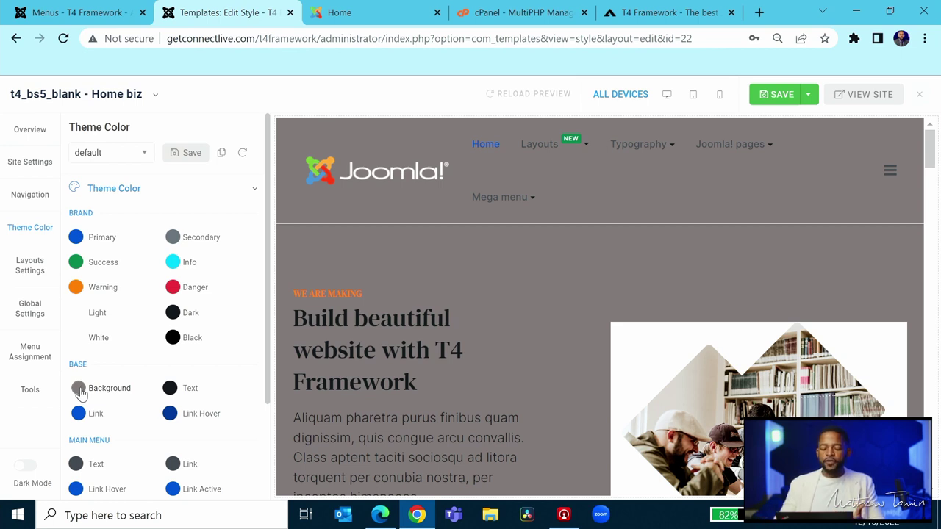
pyautogui.click(79, 389)
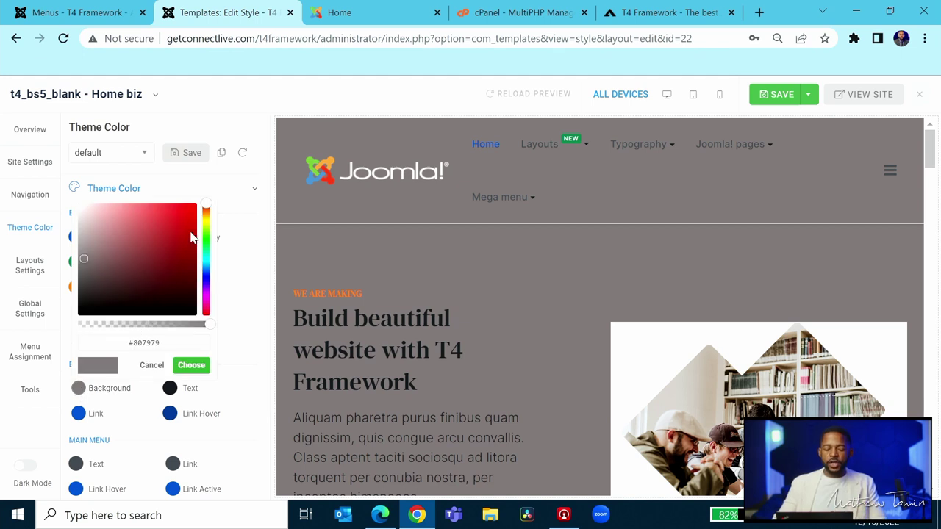
pyautogui.moveTo(191, 237)
pyautogui.mouseDown()
pyautogui.moveTo(210, 212)
pyautogui.moveTo(188, 214)
pyautogui.mouseUp()
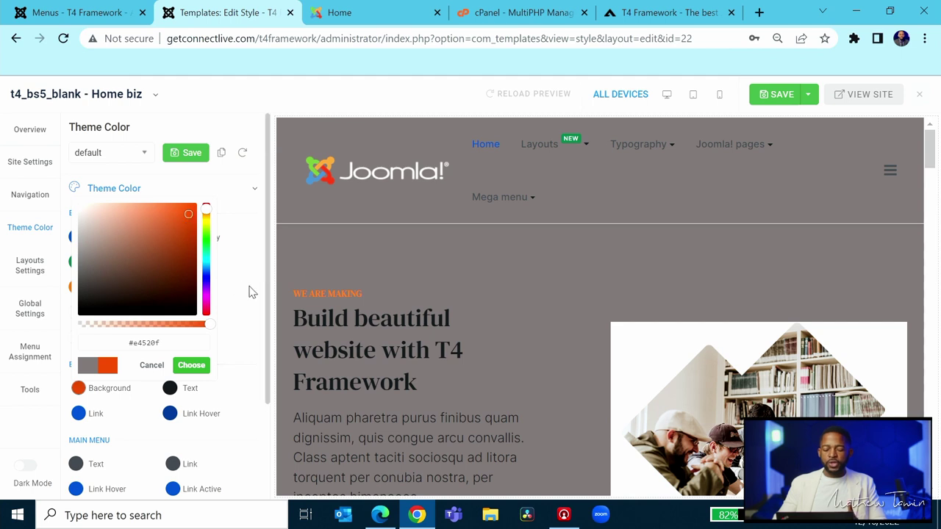
pyautogui.click(192, 364)
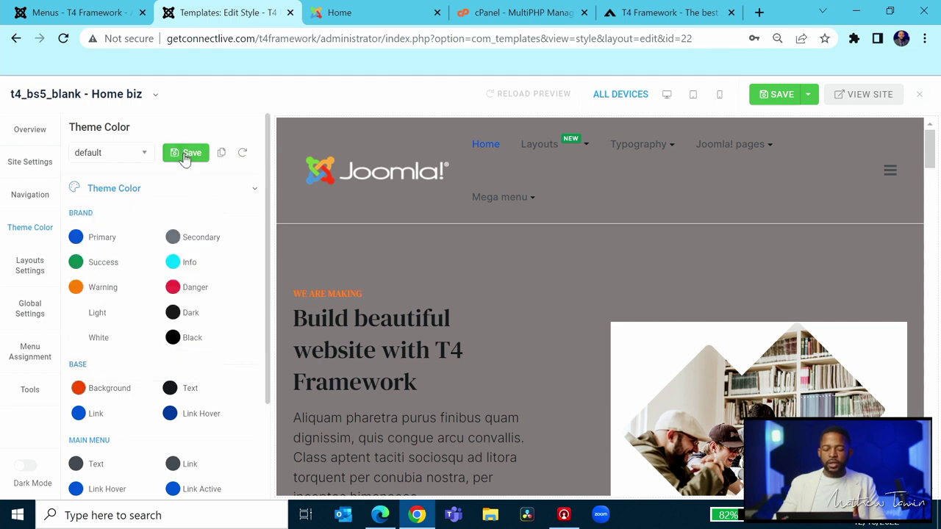
pyautogui.click(188, 153)
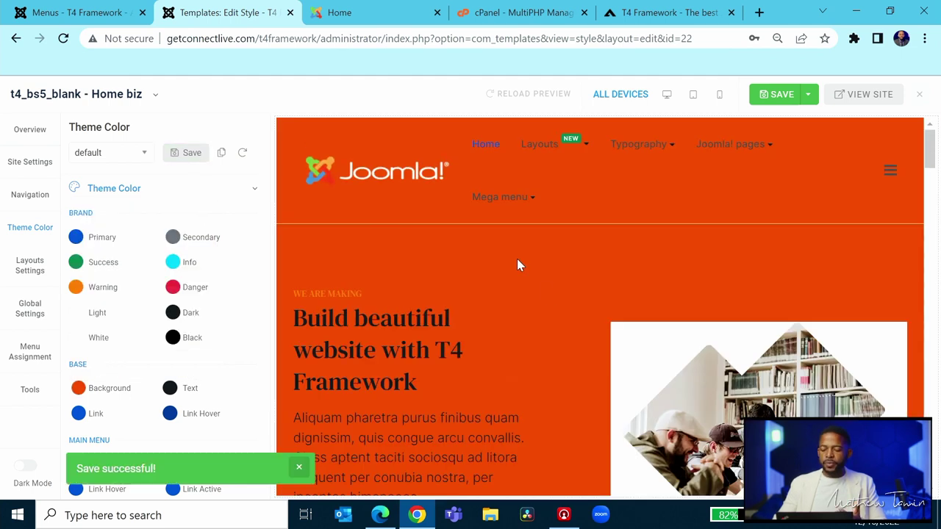
pyautogui.scroll(-2, 517, 258)
pyautogui.scroll(2, 414, 274)
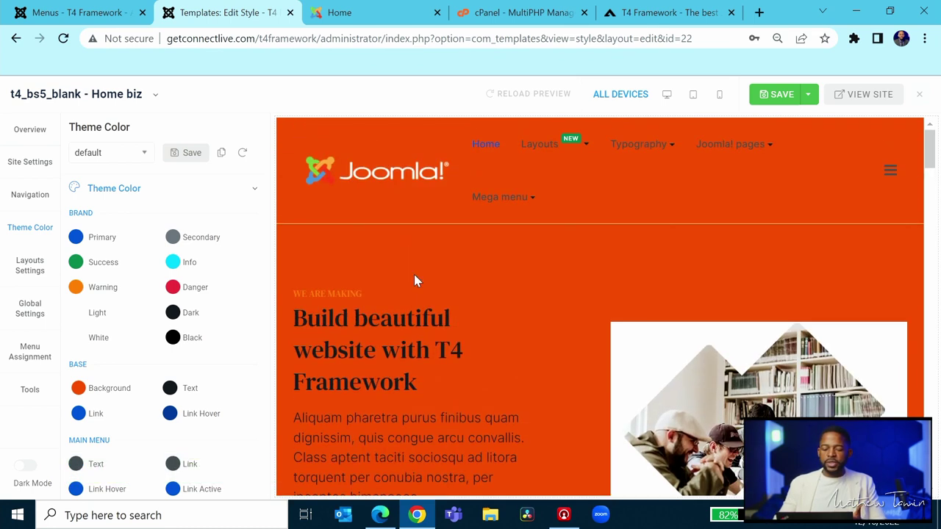
# Step: Set the base Background color to near-black #020202 and save the theme colors
pyautogui.click(78, 389)
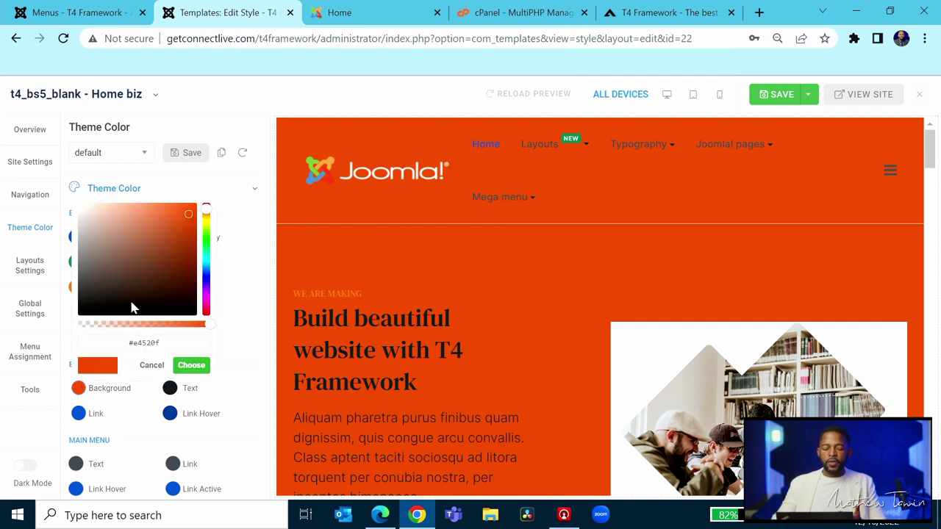
pyautogui.moveTo(121, 313); pyautogui.dragTo(74, 319)
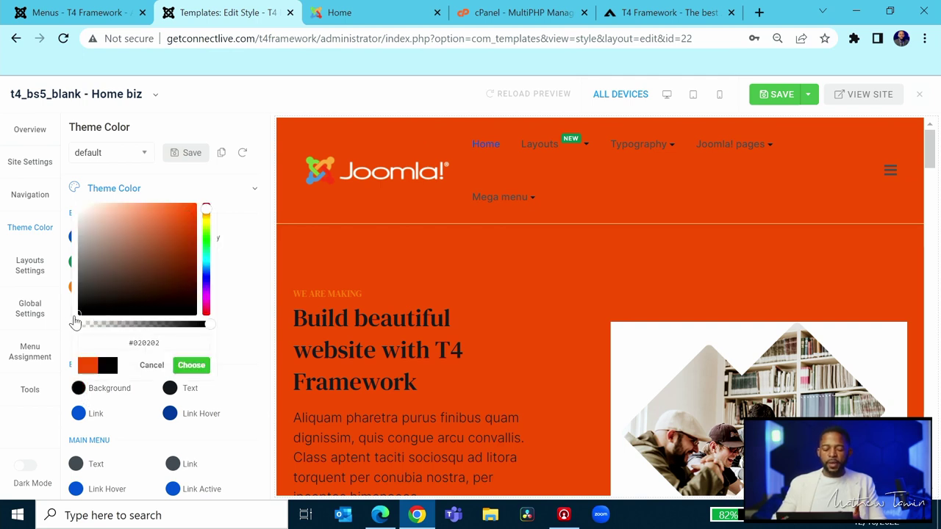
pyautogui.click(188, 367)
pyautogui.click(189, 152)
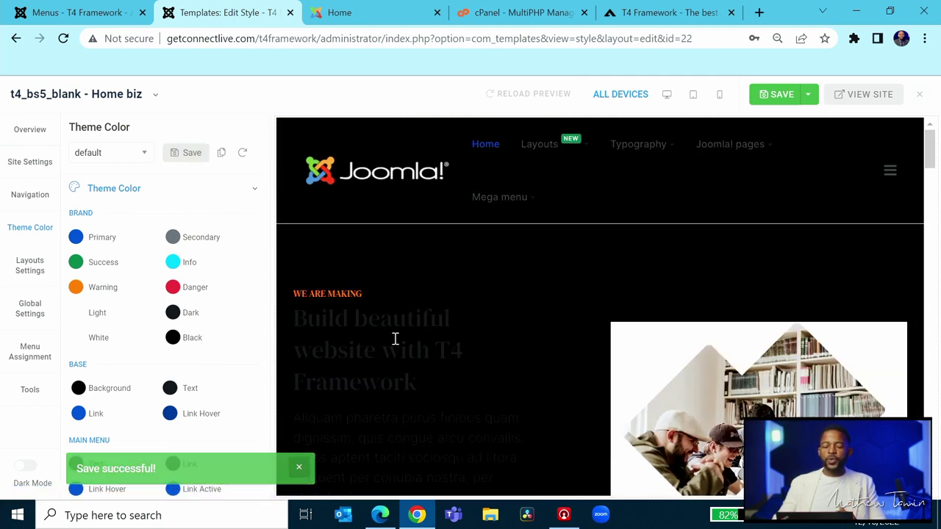
# Step: Set the Main Menu Text color to white and save the theme colors
pyautogui.scroll(-2, 150, 358)
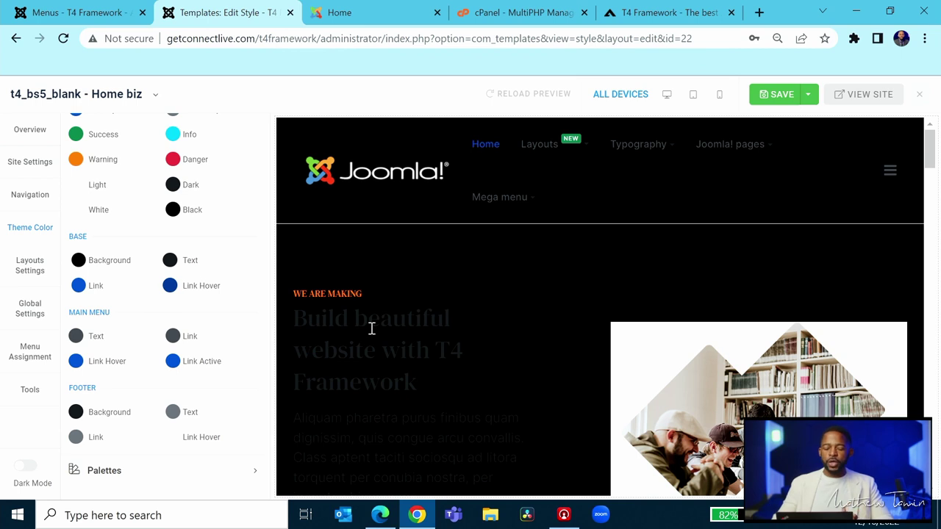
pyautogui.click(76, 338)
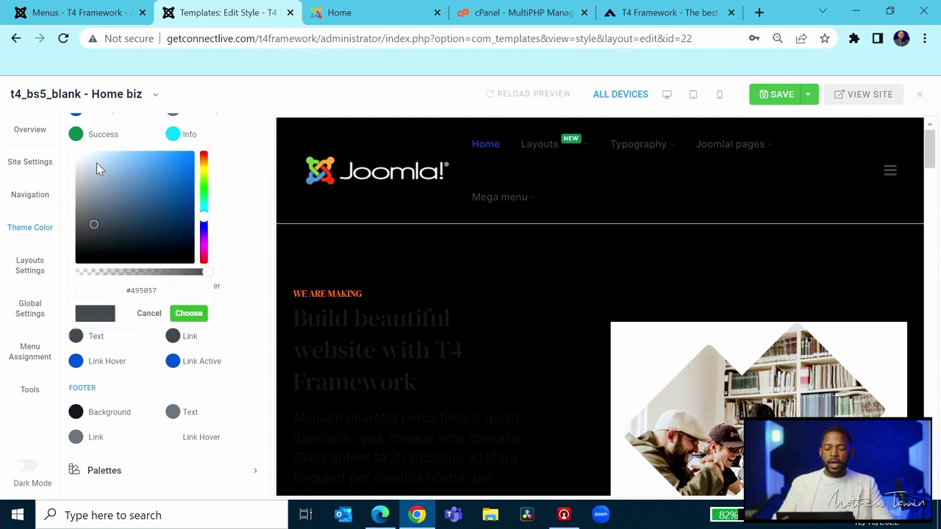
pyautogui.moveTo(96, 163); pyautogui.dragTo(73, 149)
pyautogui.click(188, 314)
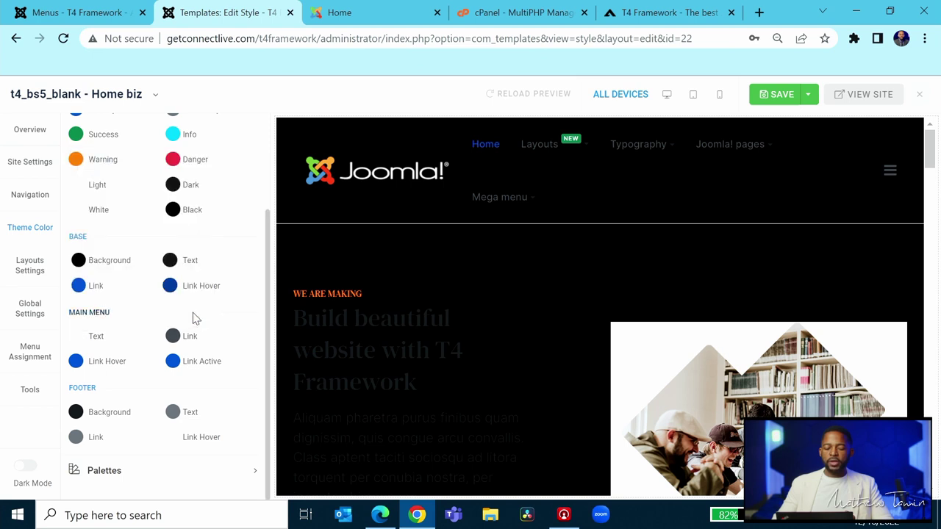
pyautogui.scroll(3, 221, 287)
pyautogui.click(193, 153)
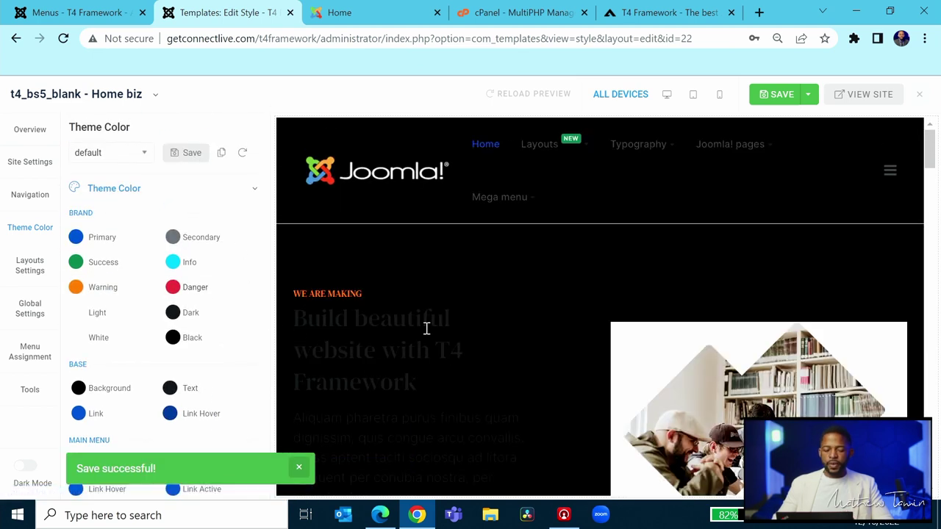
# Step: Set the base Text color to white and save the theme colors
pyautogui.scroll(-3, 465, 347)
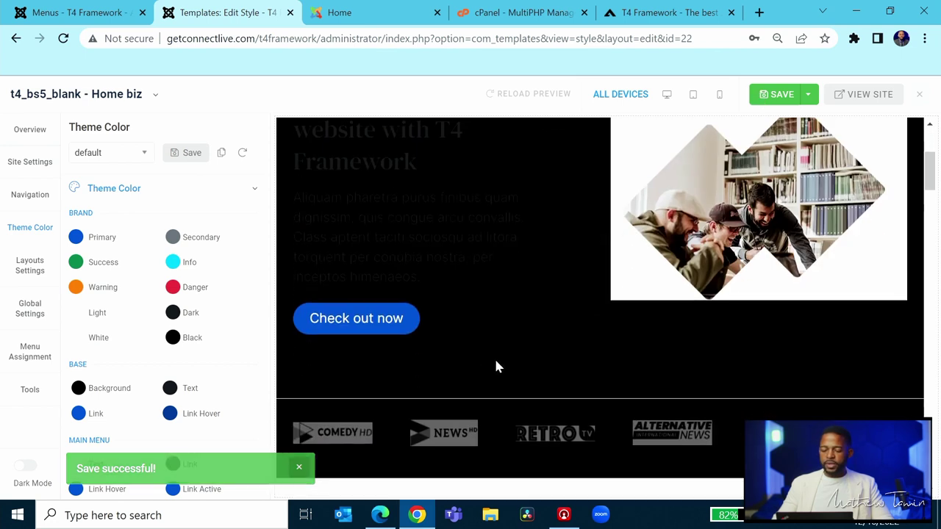
pyautogui.scroll(2, 389, 147)
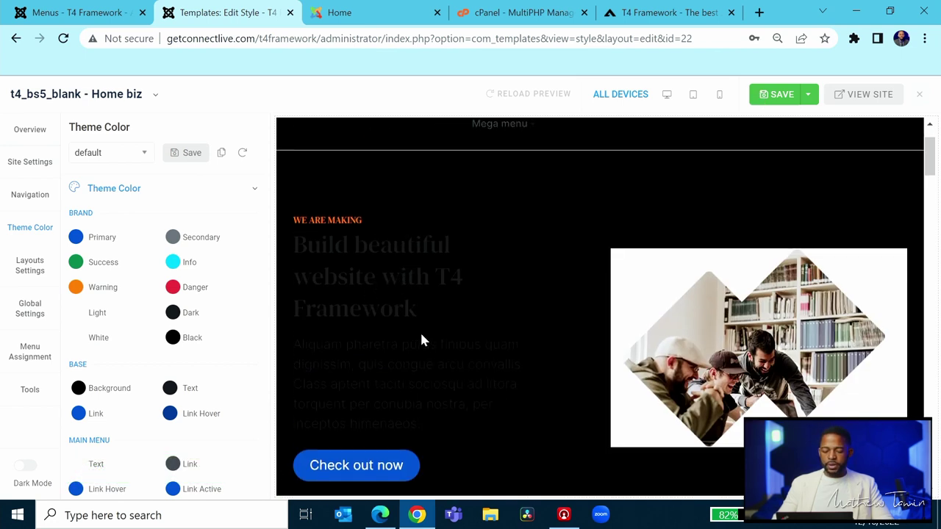
pyautogui.scroll(-1, 422, 340)
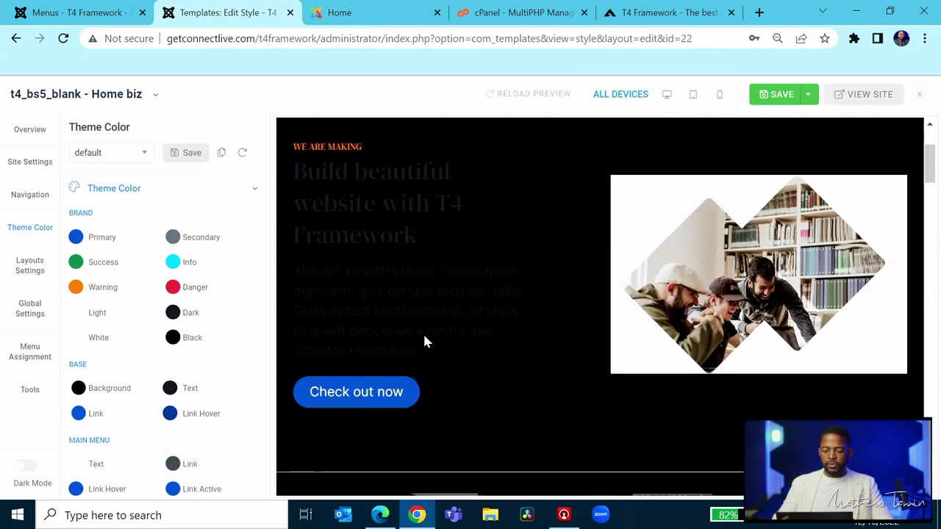
pyautogui.click(170, 390)
pyautogui.moveTo(182, 218); pyautogui.dragTo(165, 202)
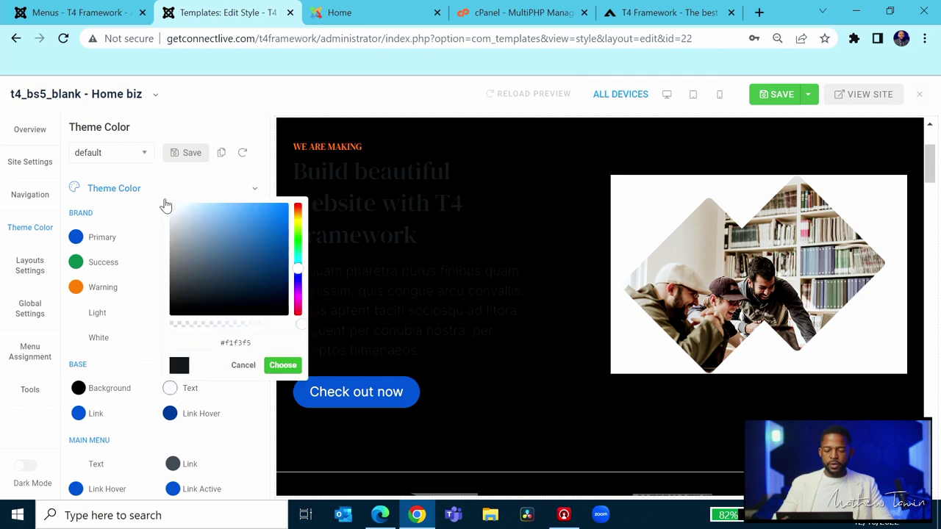
pyautogui.click(276, 366)
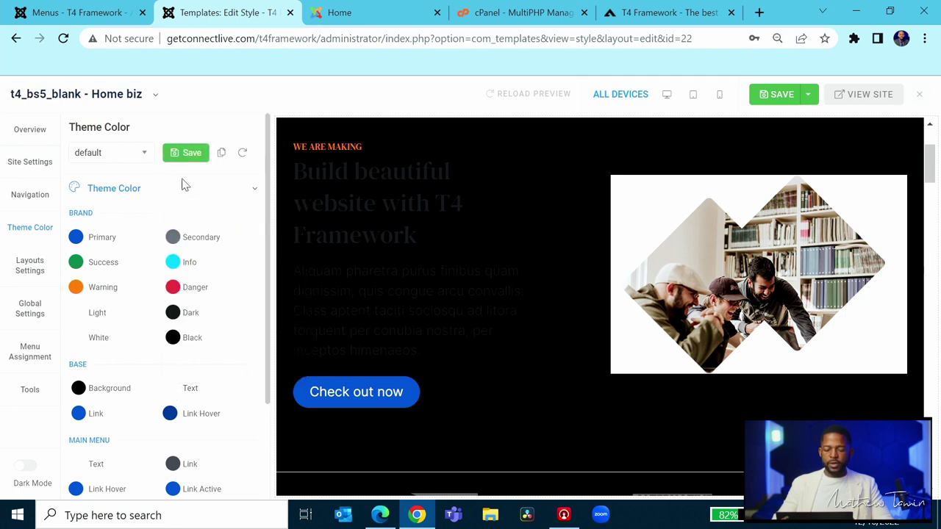
pyautogui.click(187, 156)
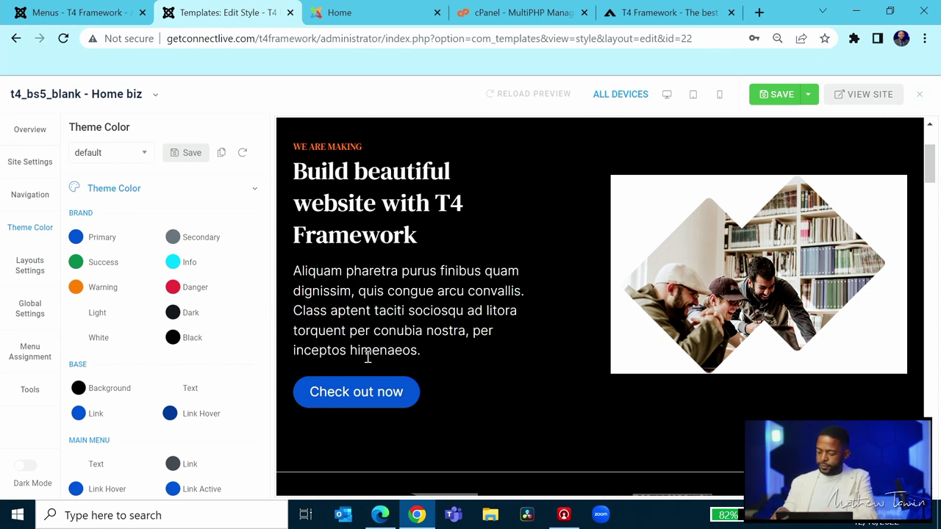
# Step: Examine the recolored page preview, from the header menu down to the logo strip and the section below it
pyautogui.scroll(-2, 353, 365)
pyautogui.scroll(-2, 206, 345)
pyautogui.scroll(2, 206, 344)
pyautogui.scroll(2, 444, 287)
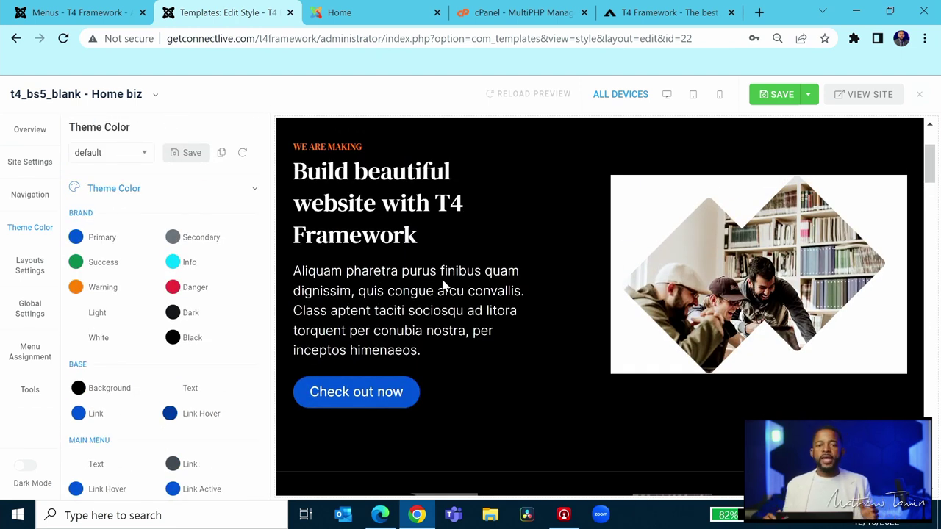
pyautogui.scroll(2, 443, 286)
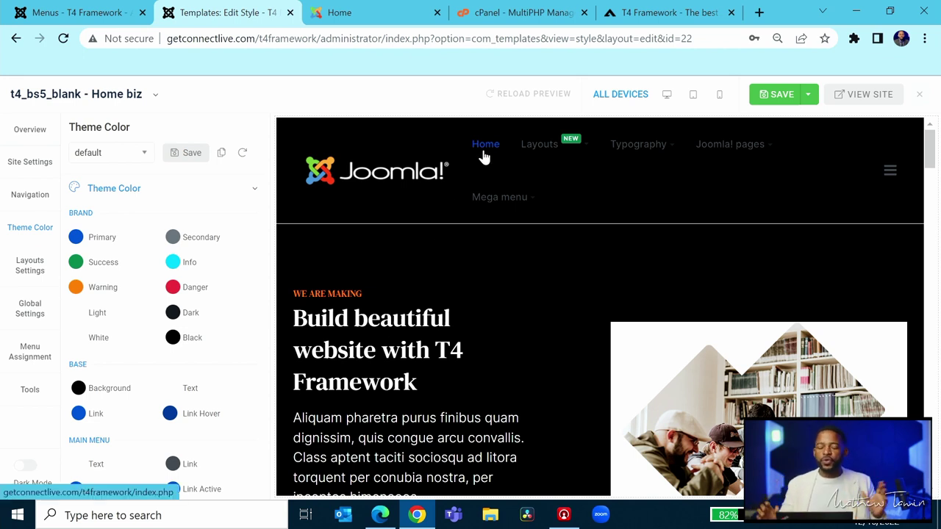
pyautogui.scroll(-1, 304, 332)
pyautogui.scroll(-1, 183, 374)
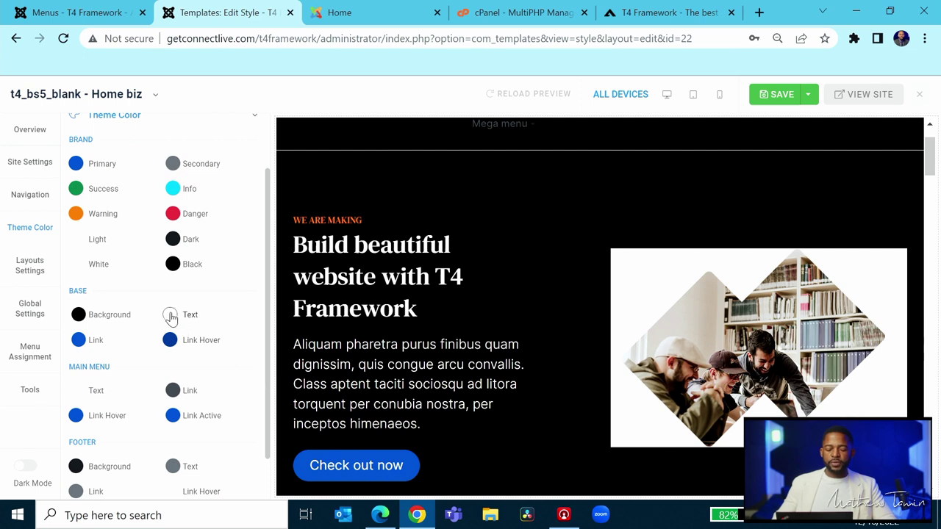
pyautogui.scroll(-3, 364, 322)
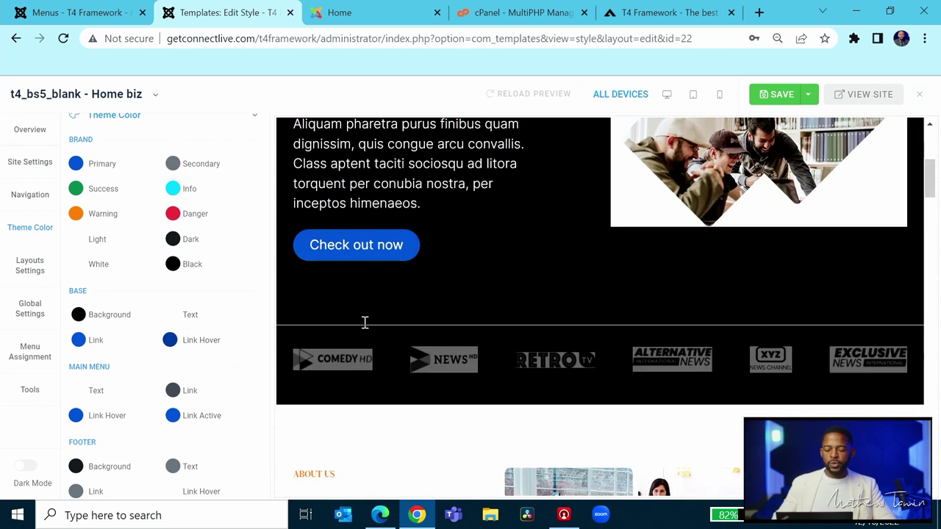
pyautogui.scroll(-6, 365, 322)
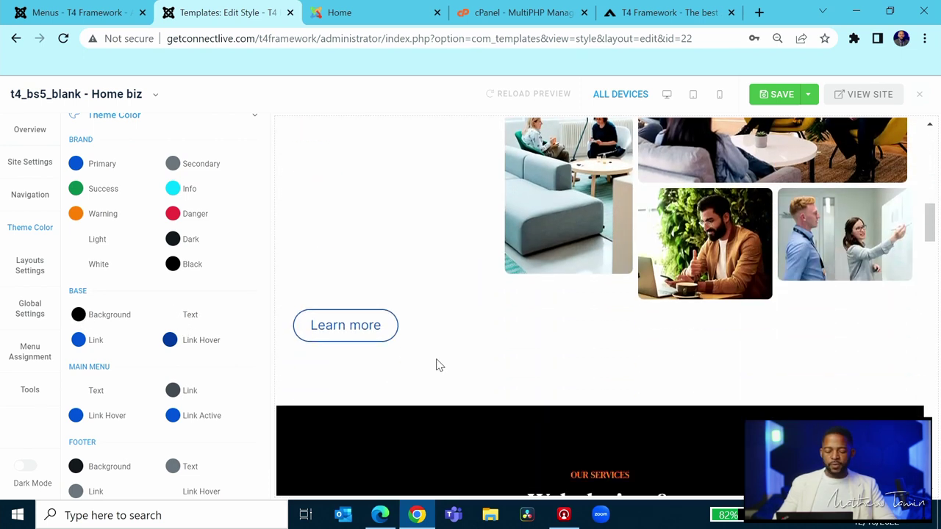
pyautogui.scroll(-1, 228, 402)
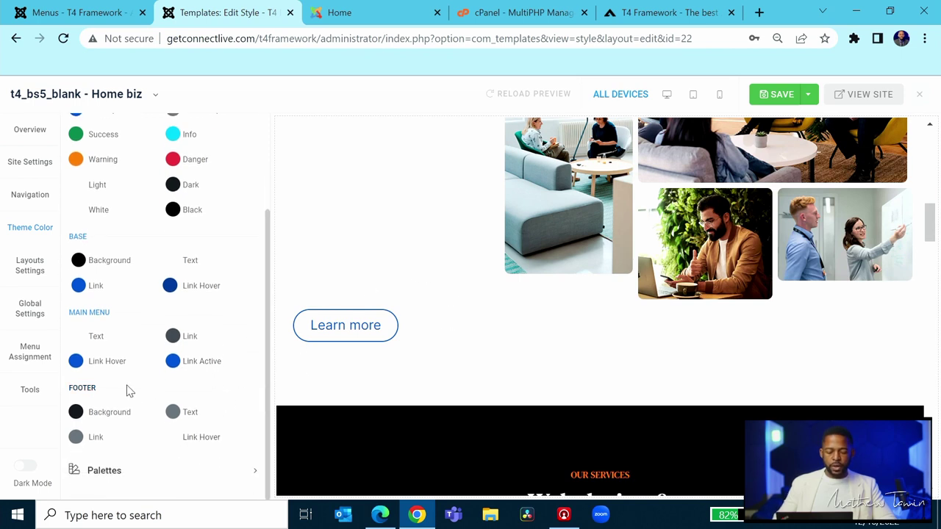
pyautogui.click(77, 336)
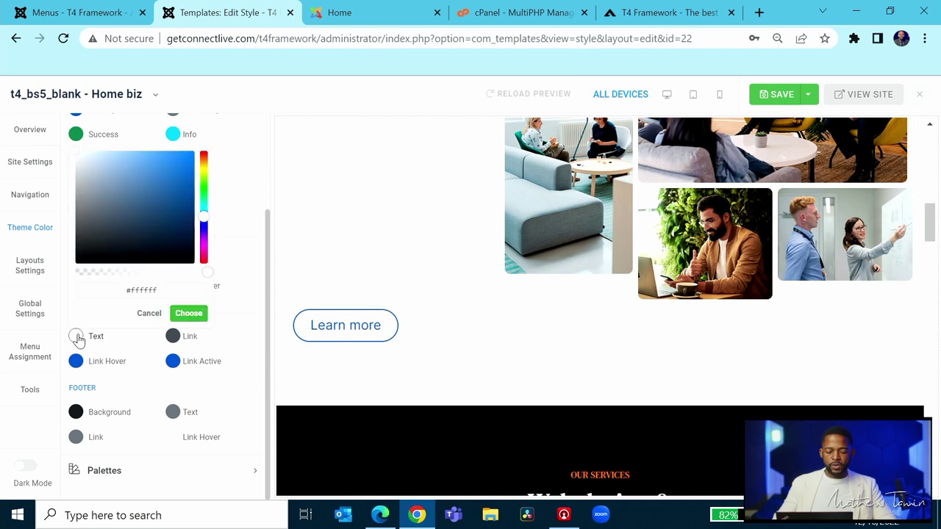
pyautogui.click(252, 395)
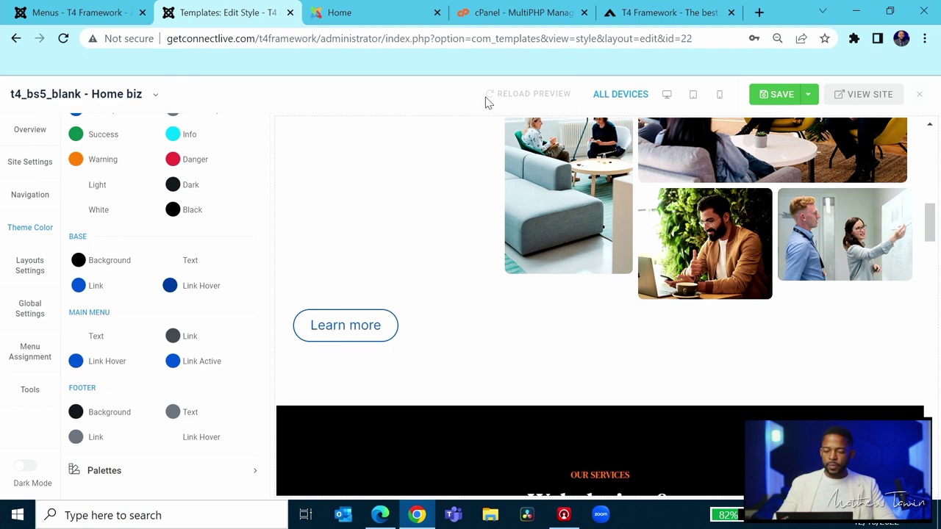
# Step: Set the base Background color to white #ffffff
pyautogui.scroll(1, 189, 316)
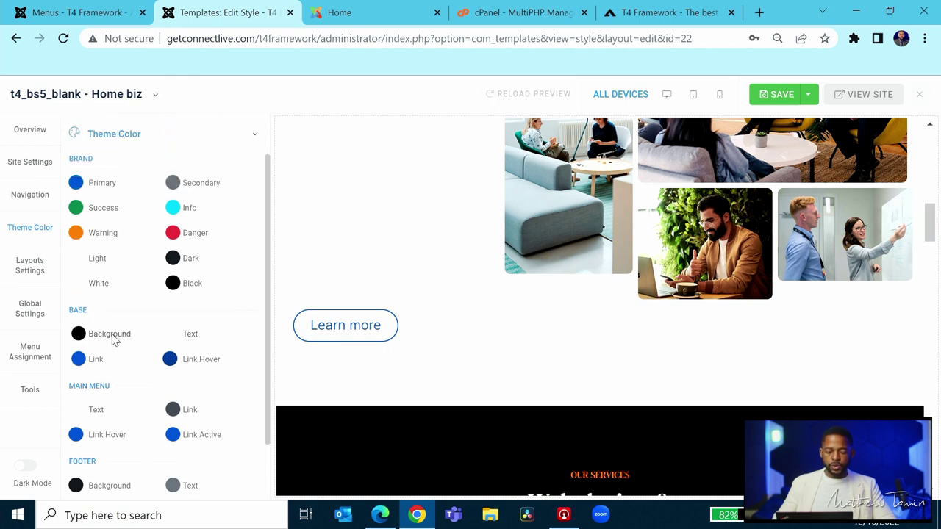
pyautogui.click(78, 335)
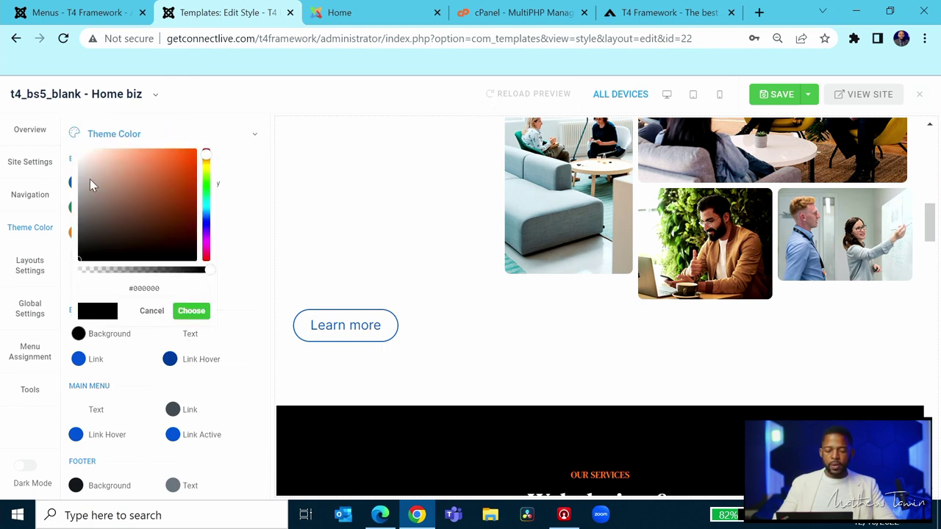
pyautogui.moveTo(90, 180); pyautogui.dragTo(73, 143)
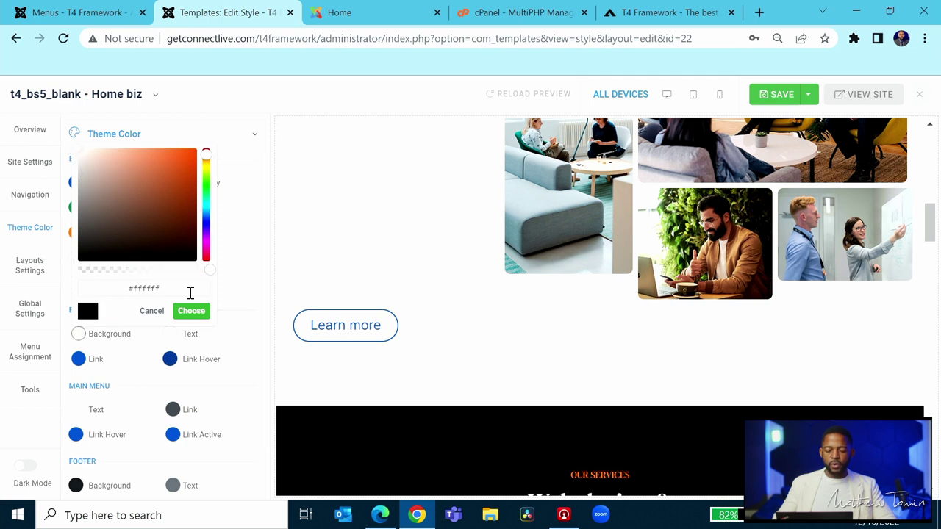
pyautogui.click(191, 311)
# Step: Set the base Text color to black #000000, and save the theme colors and the template style
pyautogui.click(170, 334)
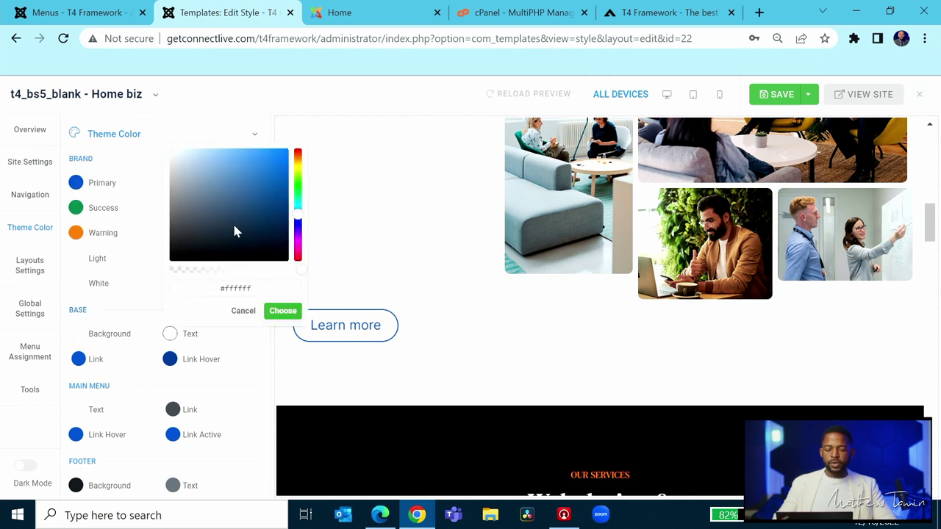
pyautogui.moveTo(233, 221); pyautogui.dragTo(189, 261)
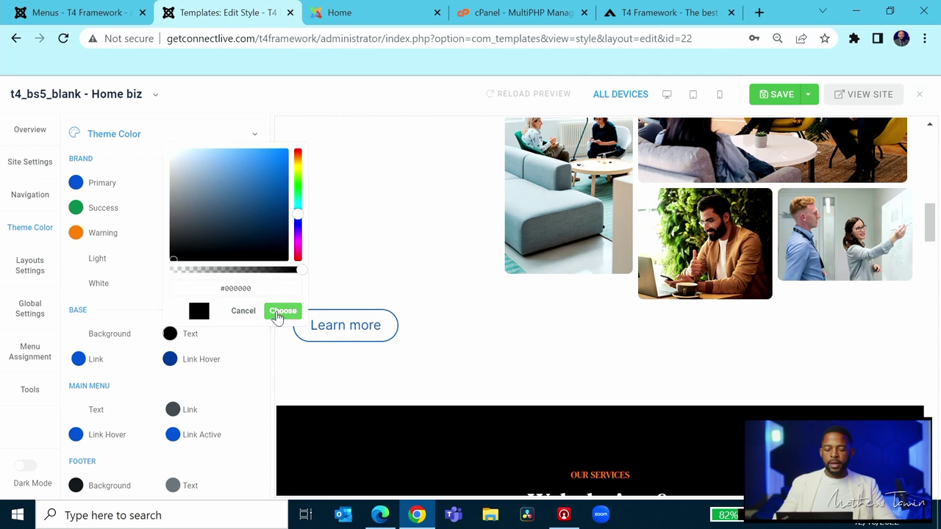
pyautogui.click(281, 311)
pyautogui.scroll(1, 221, 220)
pyautogui.click(186, 152)
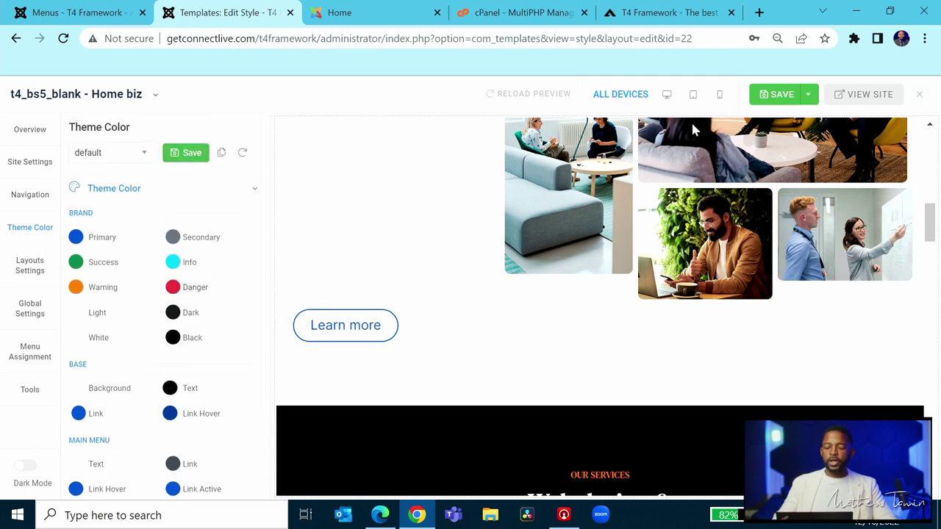
pyautogui.click(766, 98)
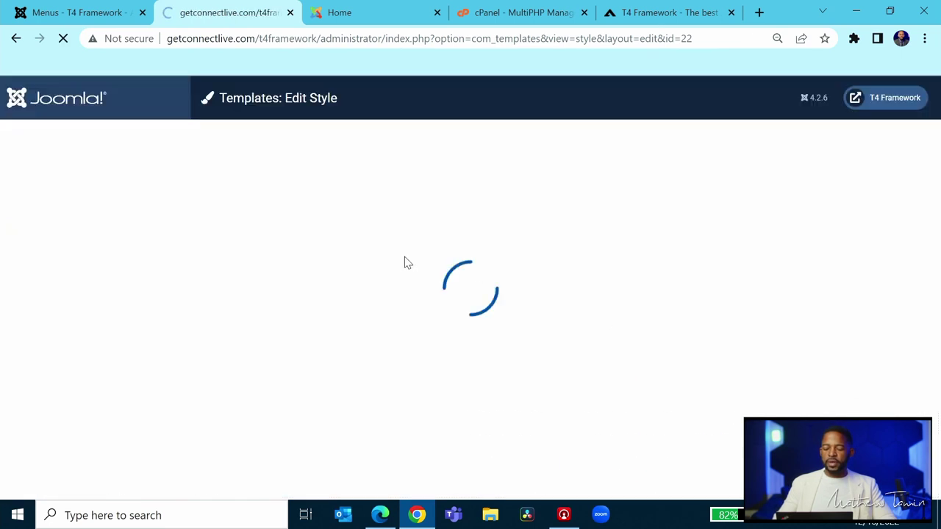
# Step: Examine the recolored page preview from the About Us section down to the services list
pyautogui.scroll(-2, 478, 299)
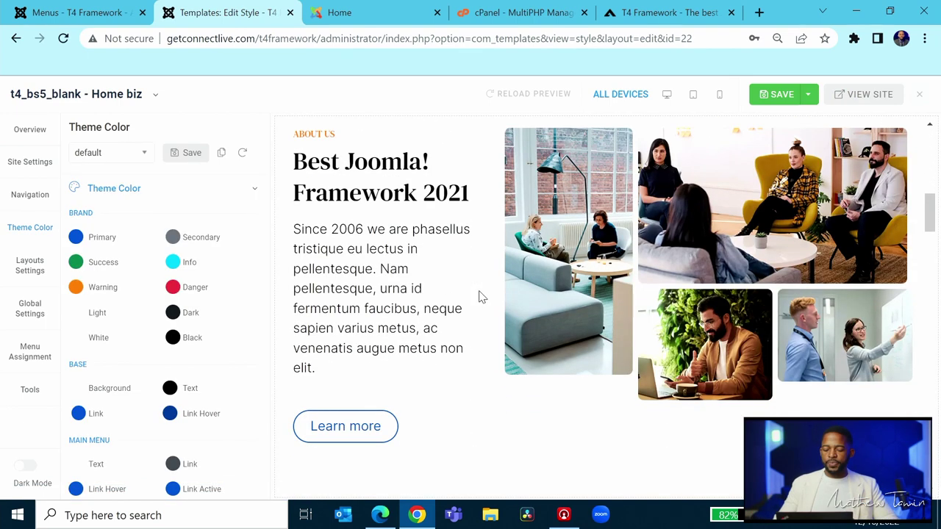
pyautogui.scroll(-4, 441, 309)
pyautogui.scroll(-4, 471, 338)
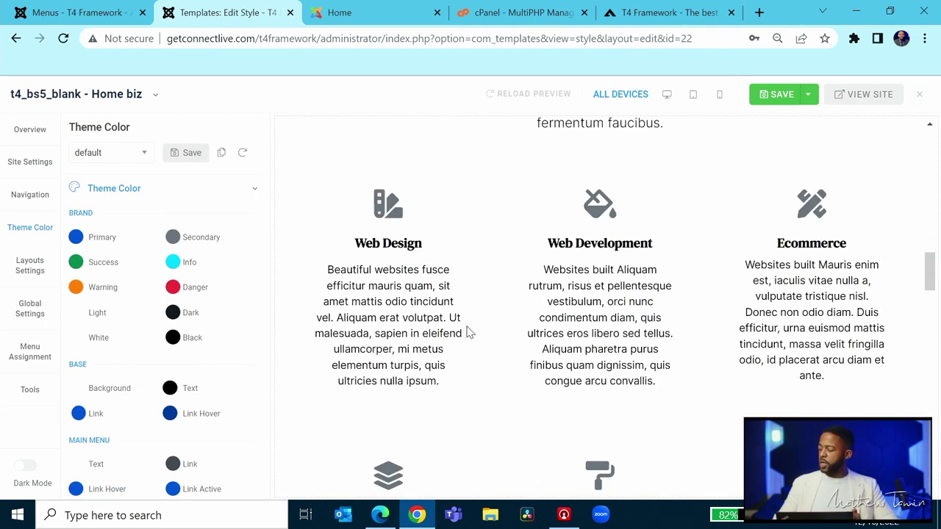
pyautogui.scroll(-2, 209, 346)
pyautogui.scroll(2, 209, 346)
# Step: Show the theme's color palettes and look over the list from Primary to Mainnav
pyautogui.scroll(-3, 210, 344)
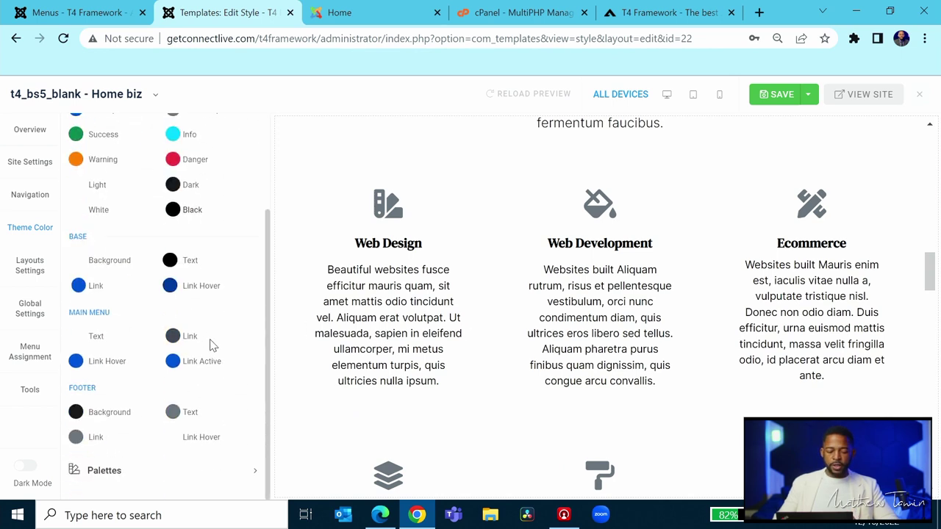
pyautogui.click(185, 471)
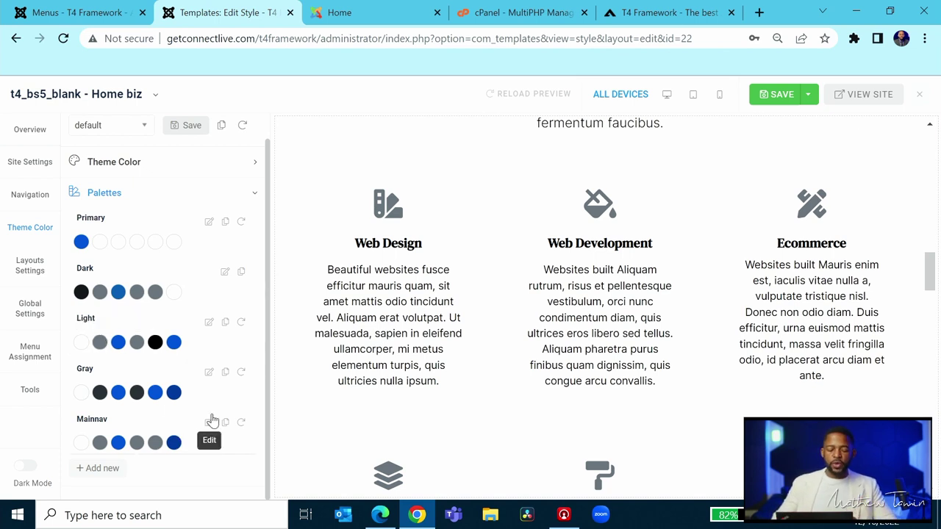
pyautogui.scroll(1, 228, 349)
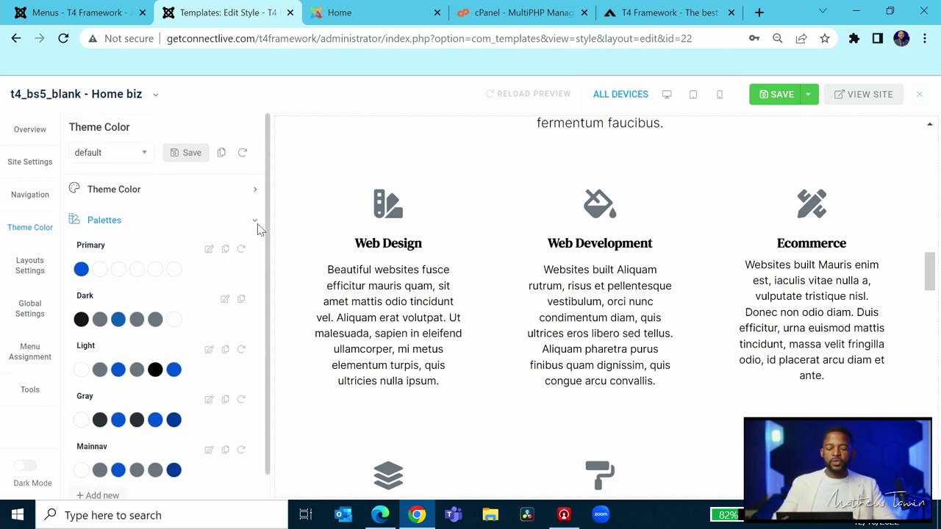